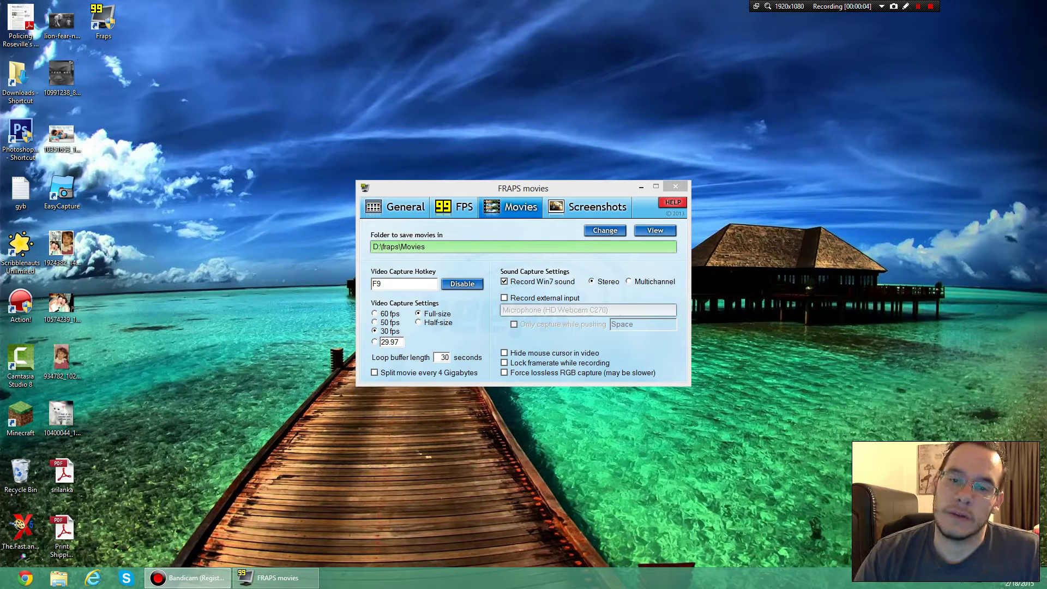
# - Review the General, FPS and Movies settings of Fraps, including the benchmark folder selection and benchmarking hotkey
pyautogui.moveTo(523, 188); pyautogui.dragTo(493, 159)
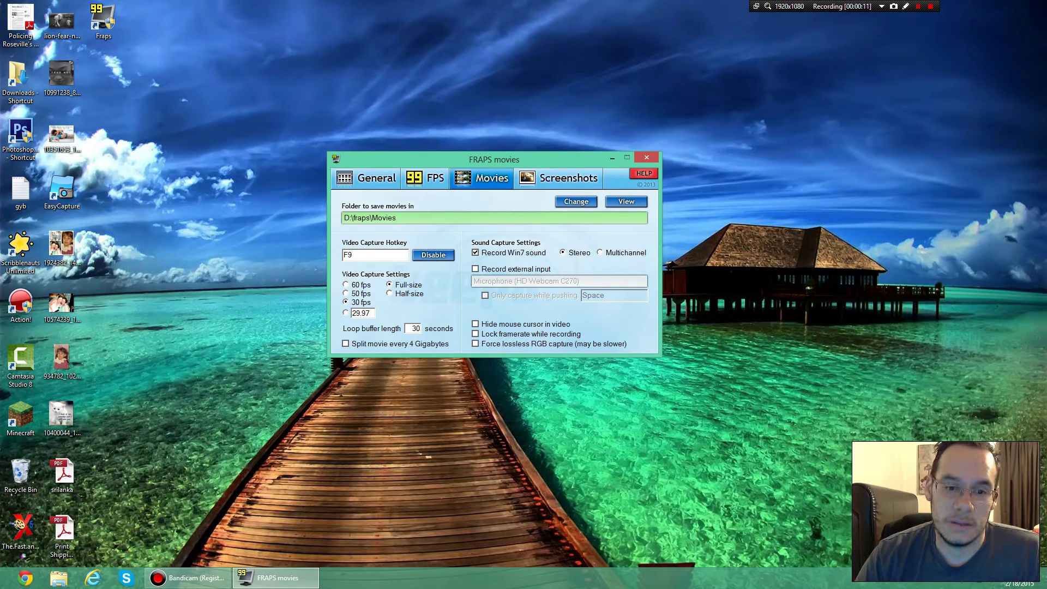
pyautogui.click(365, 178)
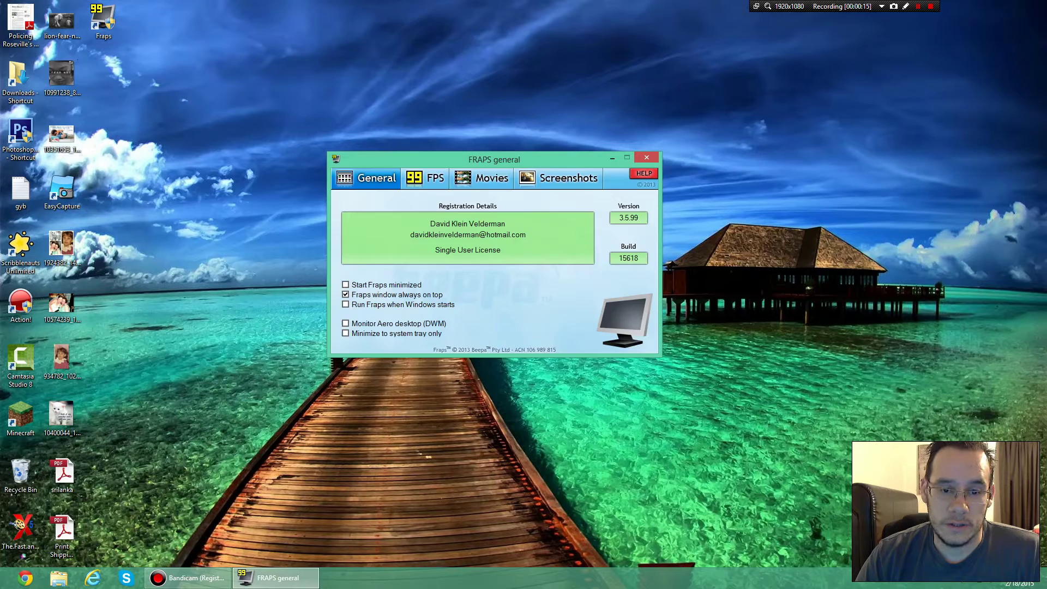
pyautogui.click(425, 178)
pyautogui.click(576, 202)
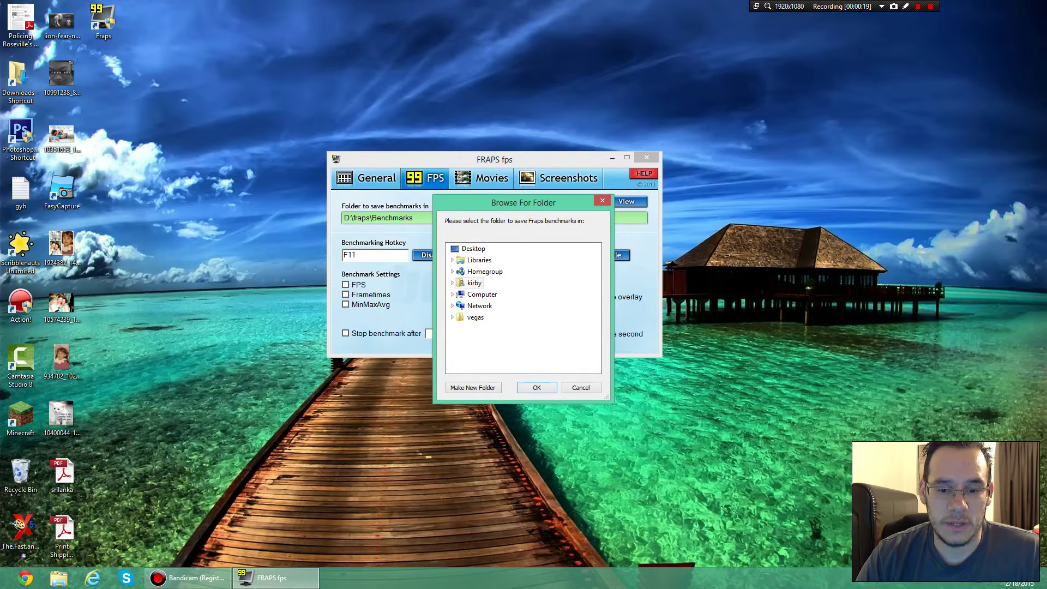
pyautogui.press('Escape')
pyautogui.click(374, 254)
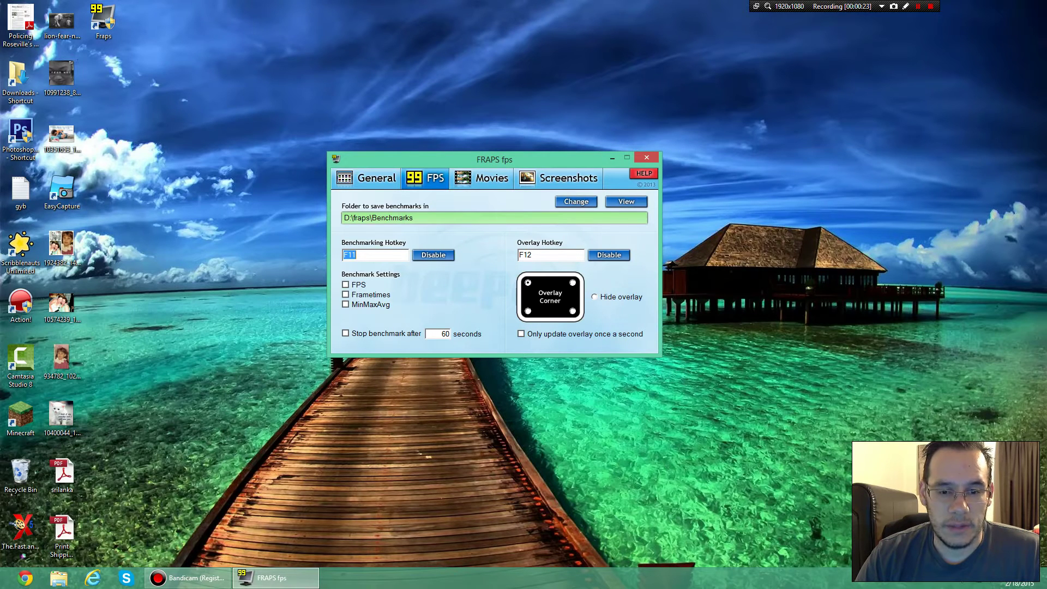
pyautogui.click(481, 178)
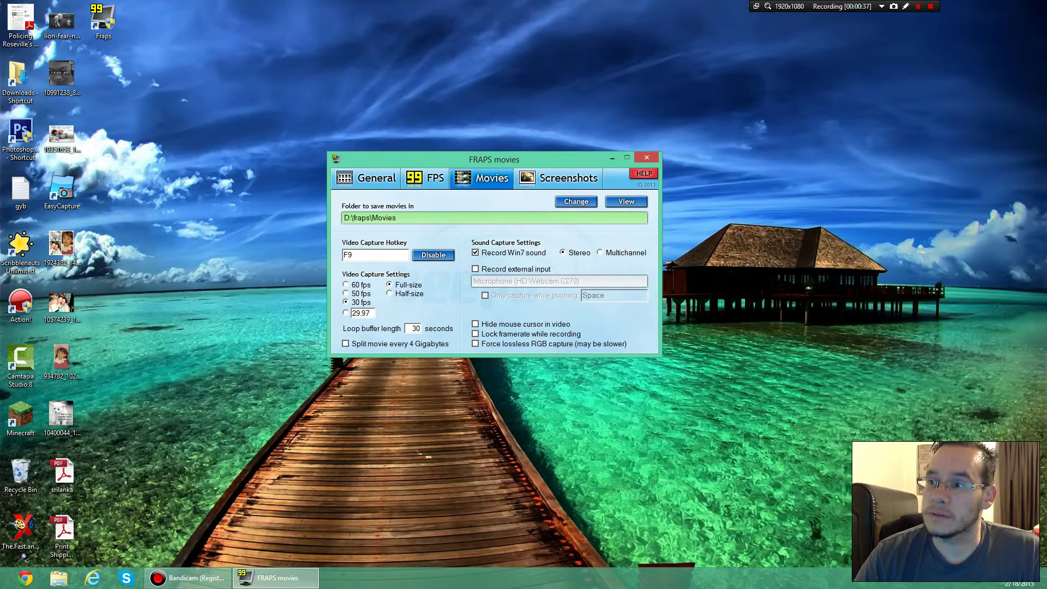
# - Minimize the Fraps window and maximize the Minecraft 1.7.10 window
pyautogui.moveTo(0, 152); pyautogui.dragTo(1046, 106)
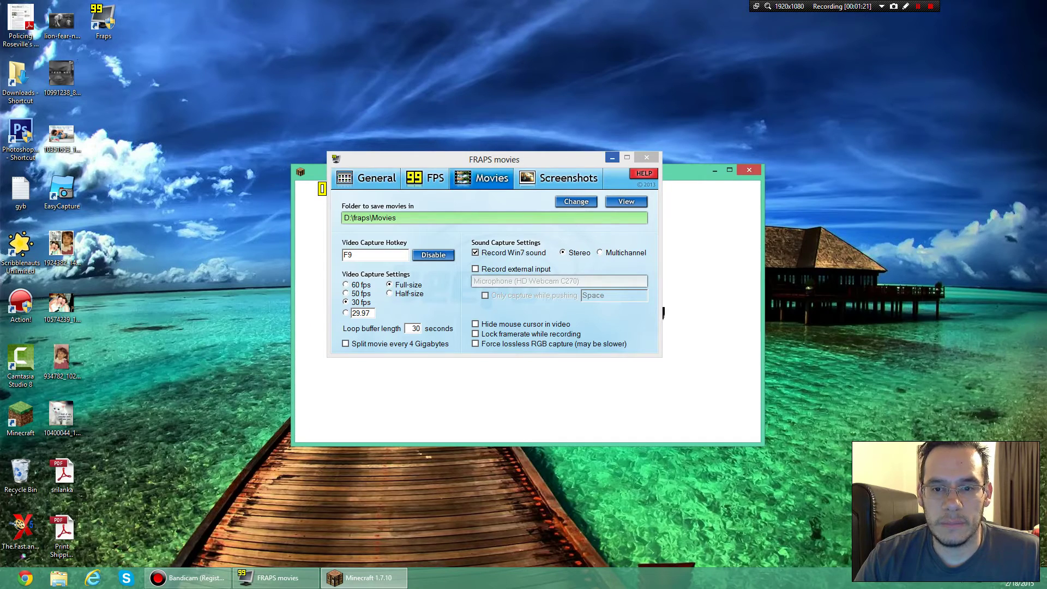
pyautogui.click(612, 158)
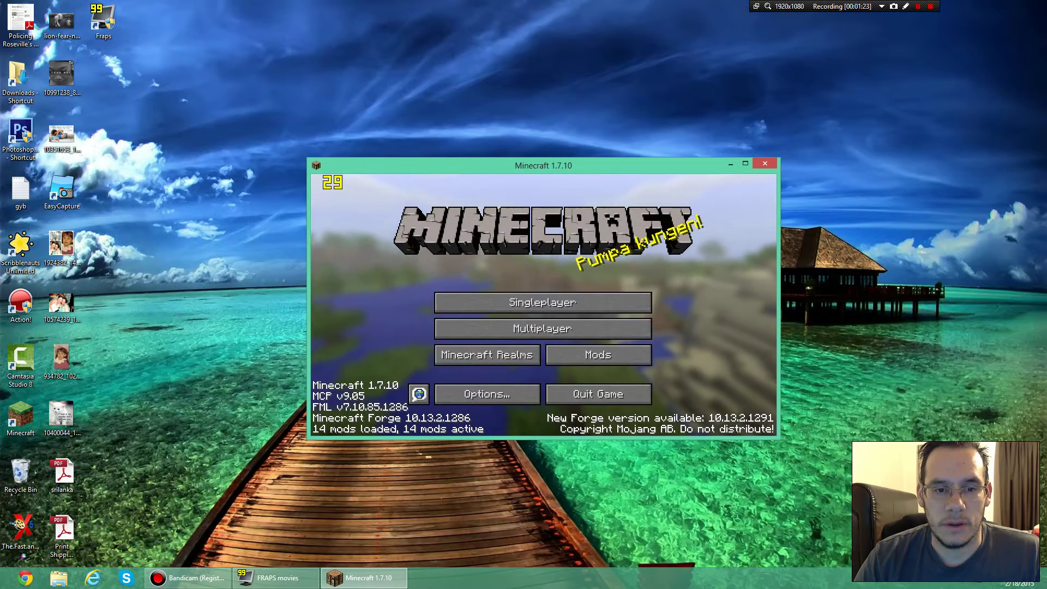
pyautogui.press('super+Up')
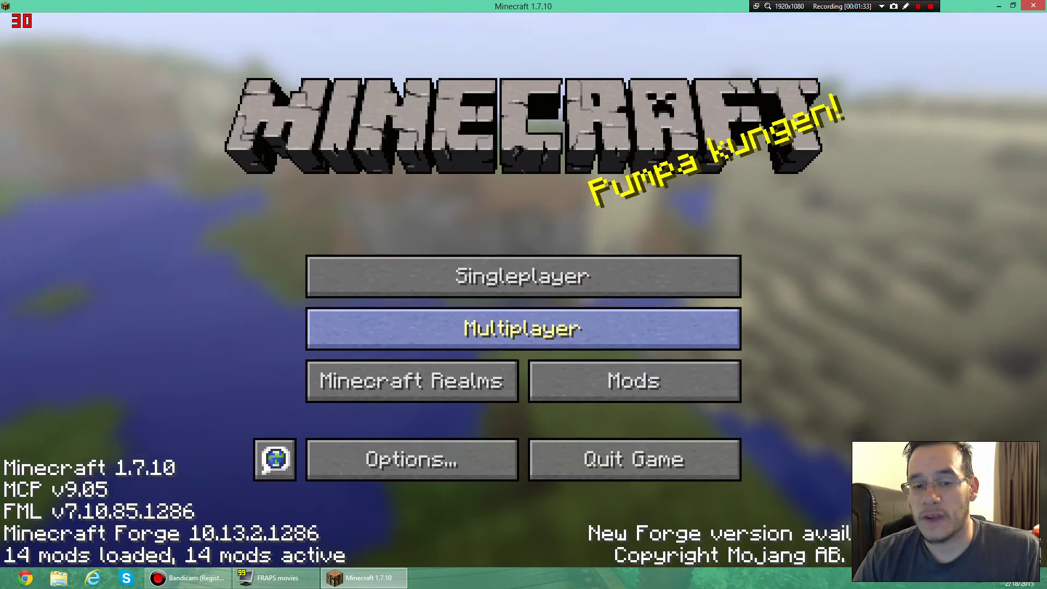
pyautogui.click(523, 276)
pyautogui.click(523, 204)
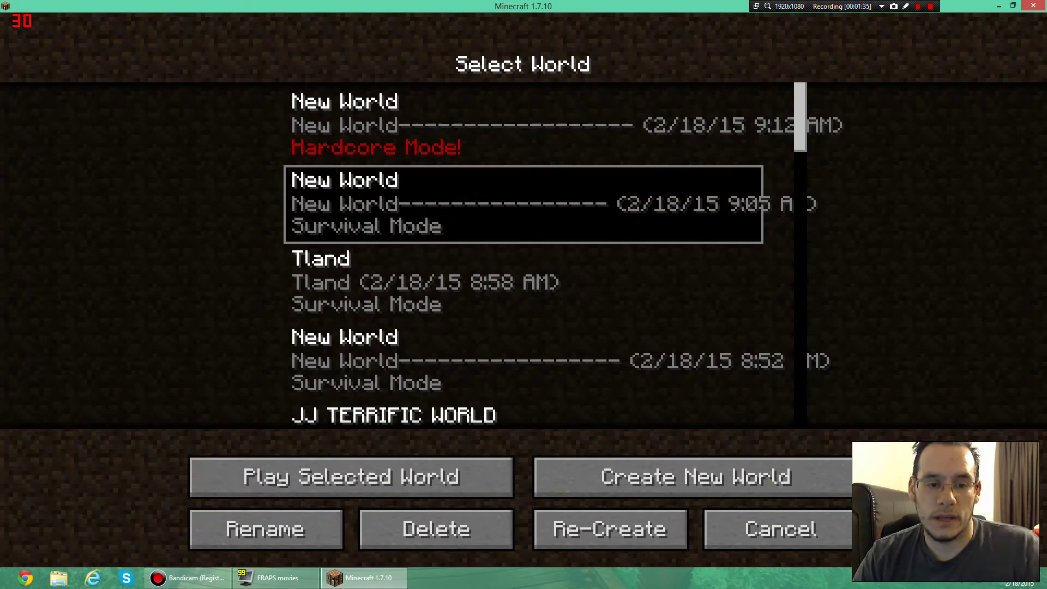
pyautogui.click(351, 476)
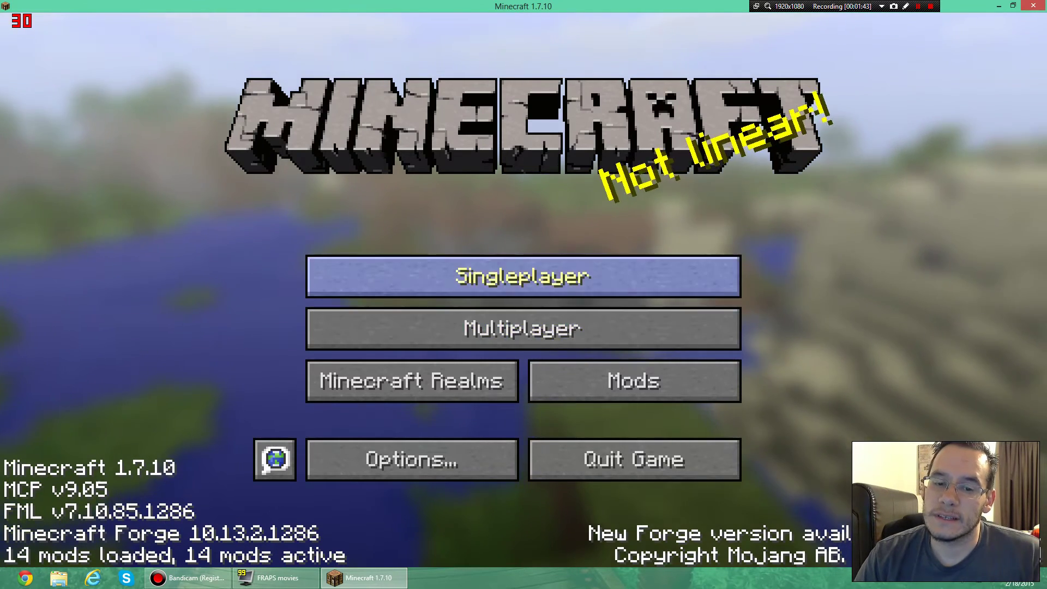
# - Load the fourth saved singleplayer world in the list for play
pyautogui.click(522, 276)
pyautogui.click(507, 361)
pyautogui.click(350, 476)
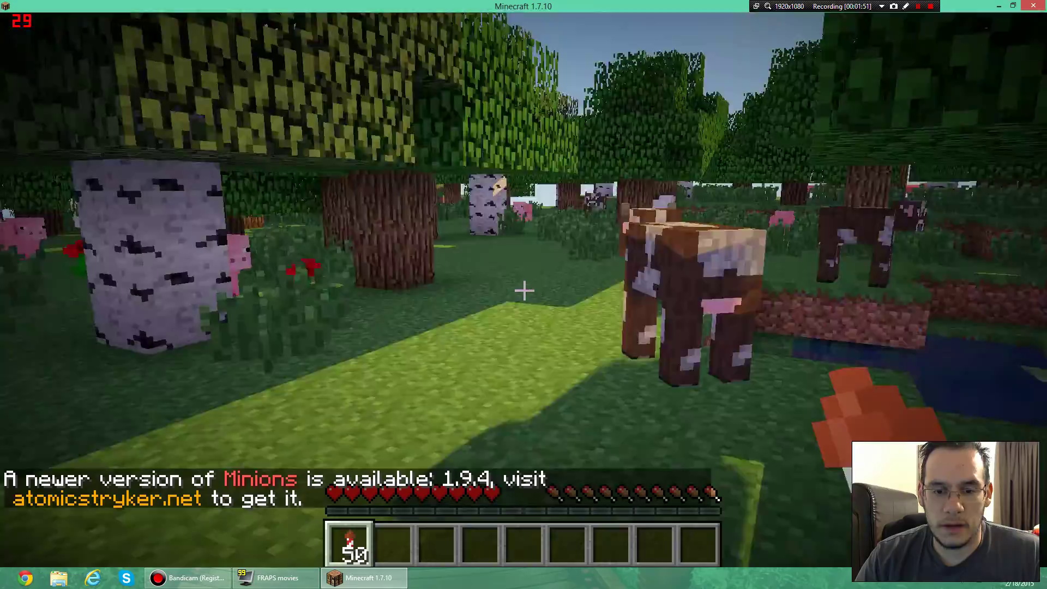
# - Launch several firework rockets onto the grass near the cow
pyautogui.rightClick(524, 291)
pyautogui.rightClick(524, 291)
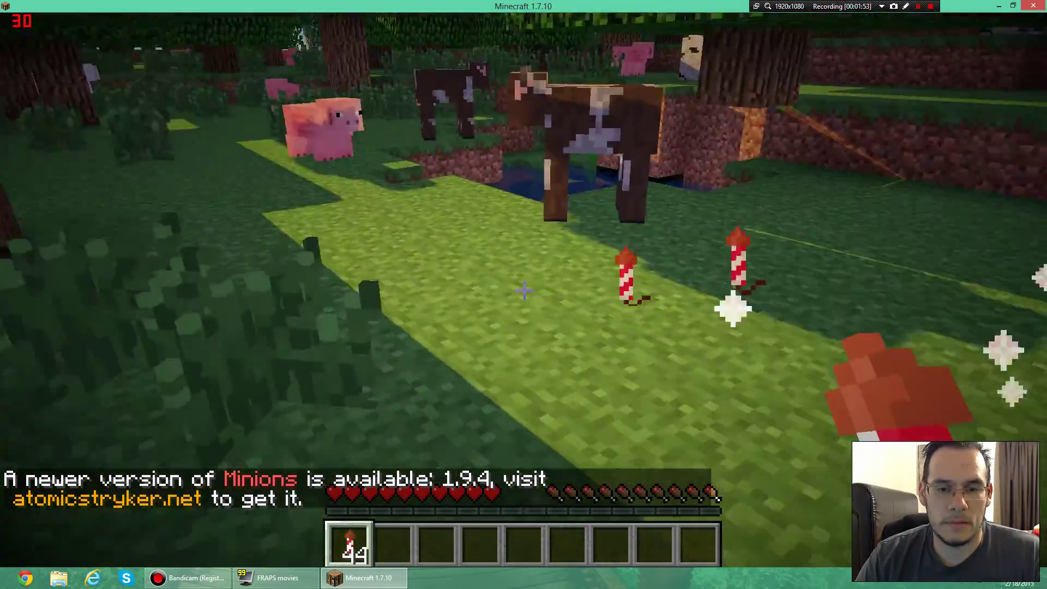
pyautogui.rightClick(524, 291)
pyautogui.rightClick(524, 291)
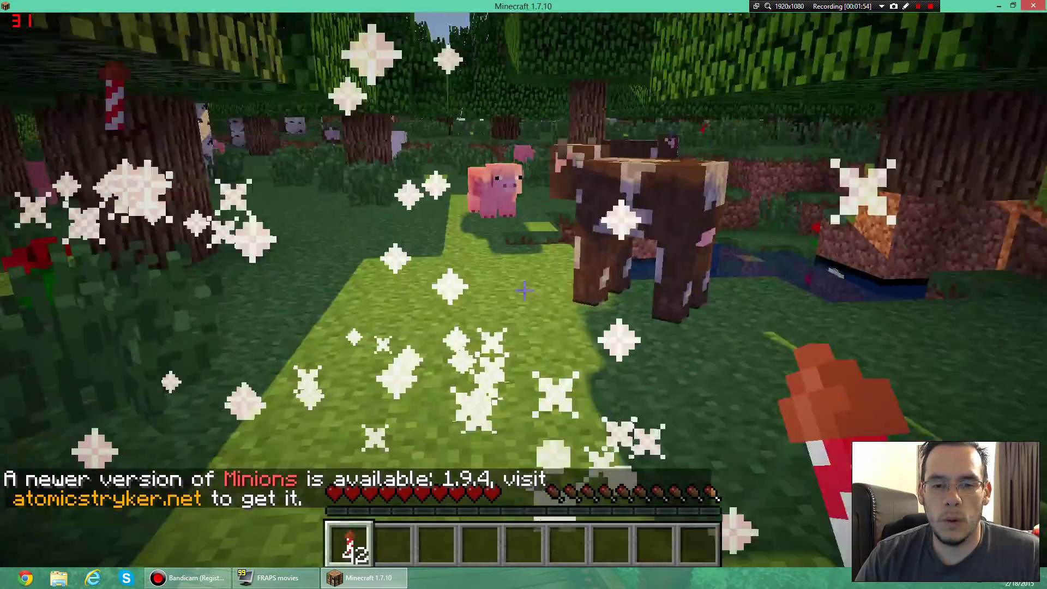
pyautogui.rightClick(524, 290)
pyautogui.rightClick(524, 291)
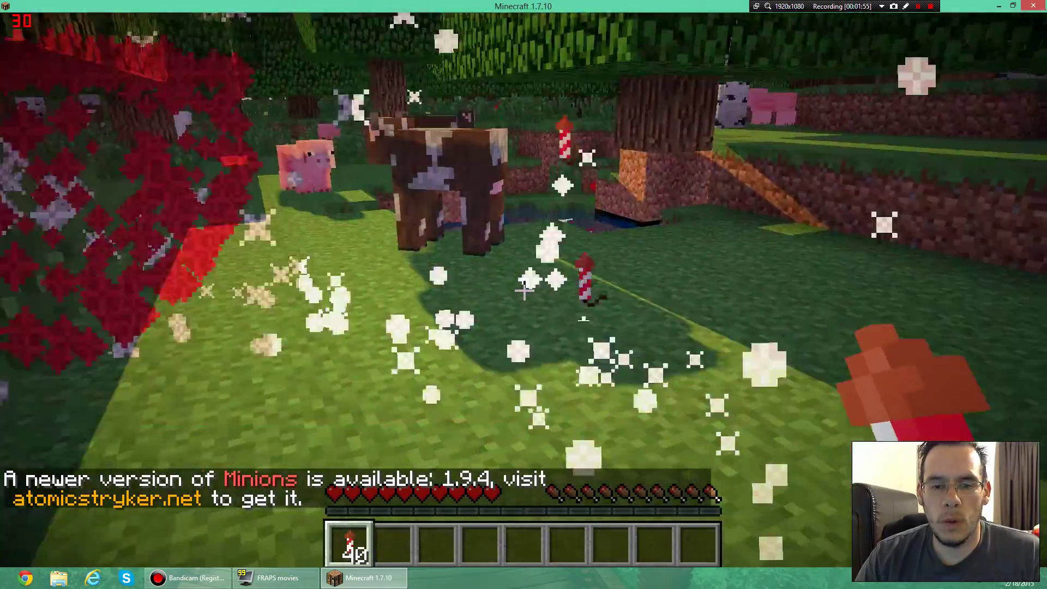
# - Walk towards the nearby farm animals and hit them with the held firework rocket
pyautogui.click(524, 290)
pyautogui.click(524, 290)
pyautogui.click(524, 291)
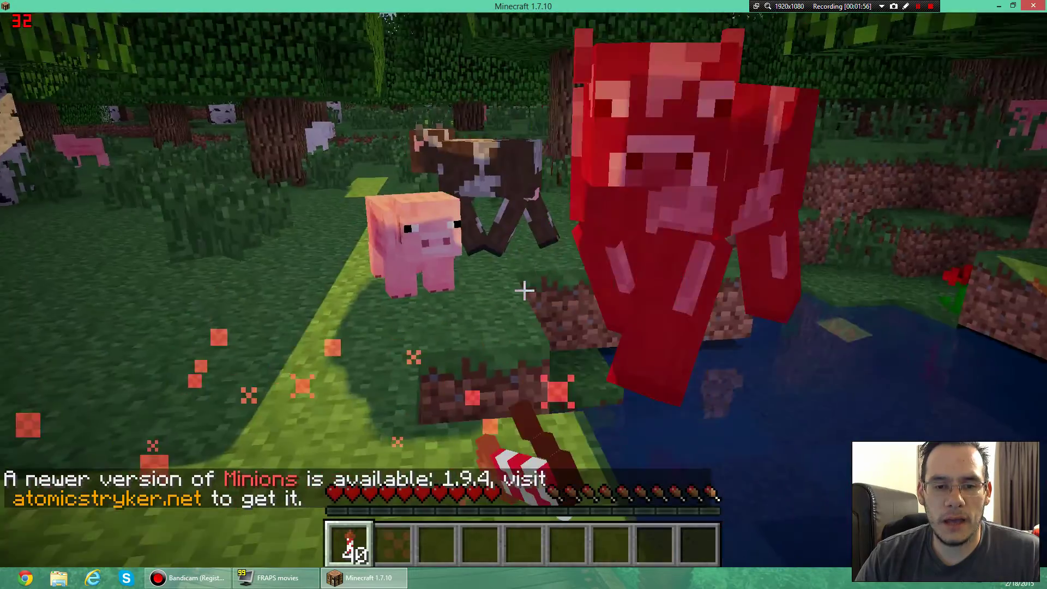
pyautogui.press('w')
pyautogui.click(524, 291)
pyautogui.click(523, 291)
pyautogui.click(524, 290)
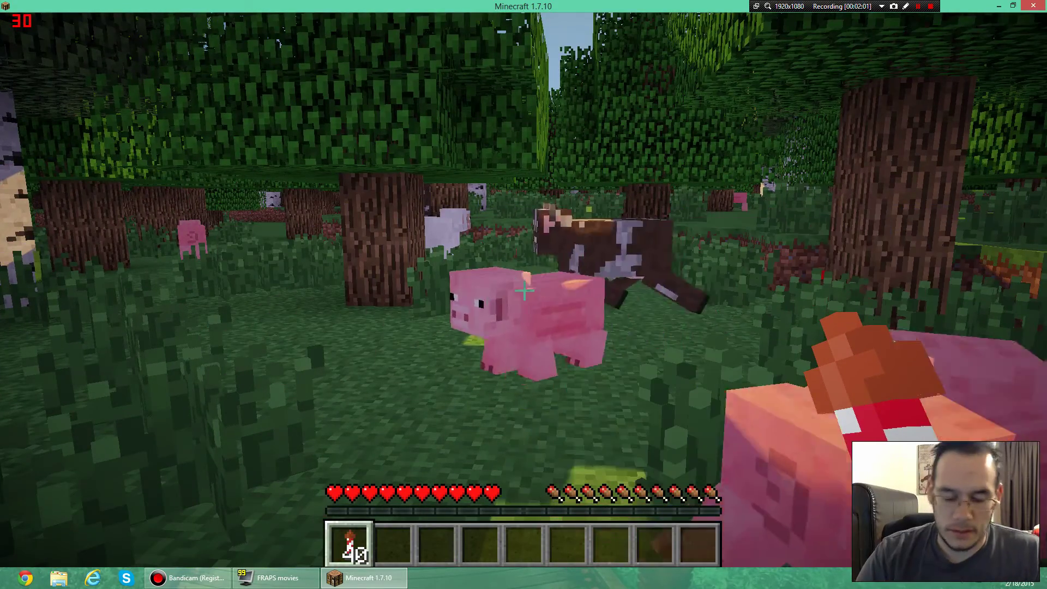
# - Save and quit the world, then close Minecraft and switch back to the Fraps Movies settings
pyautogui.press('Escape')
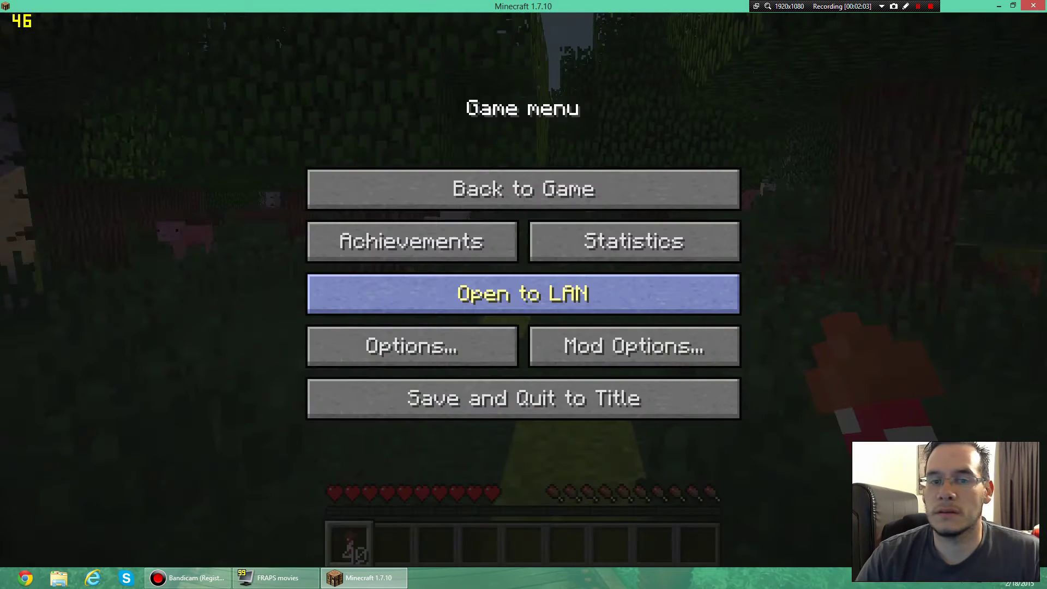
pyautogui.click(523, 398)
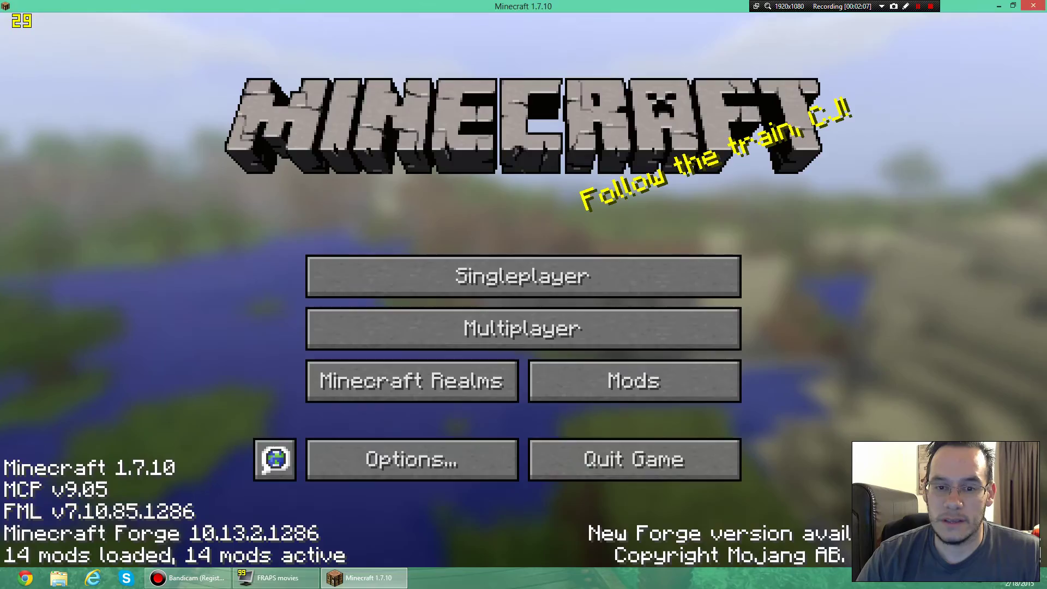
pyautogui.click(1033, 5)
pyautogui.click(276, 577)
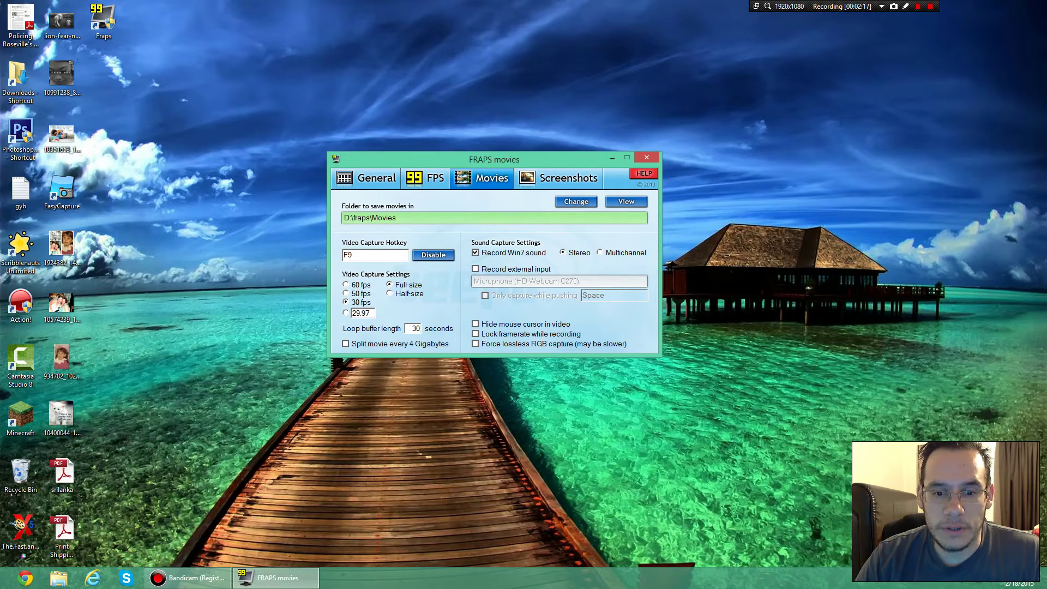
pyautogui.press('super+e')
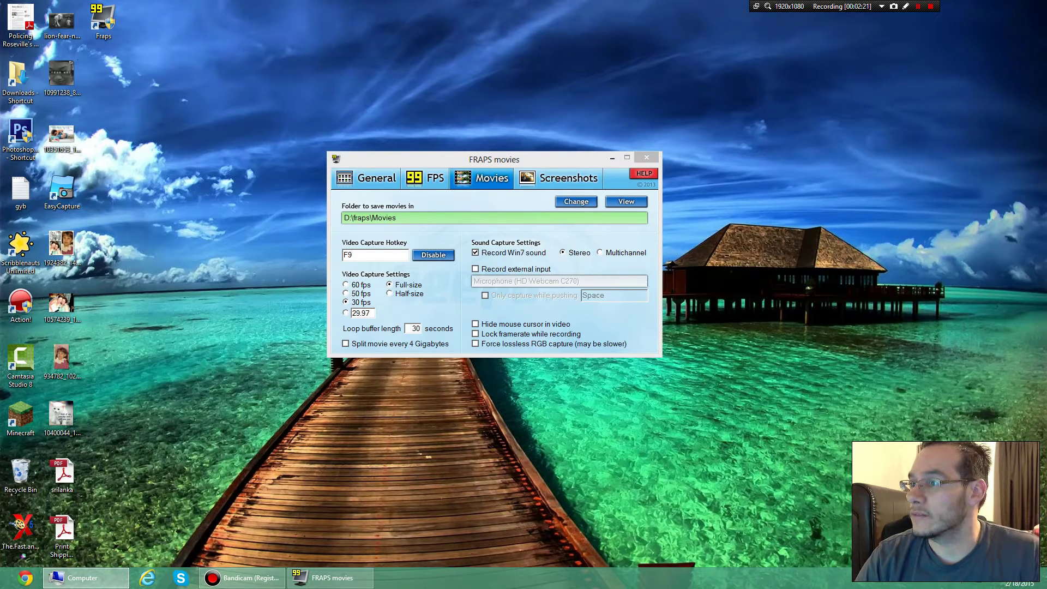
pyautogui.press('Return')
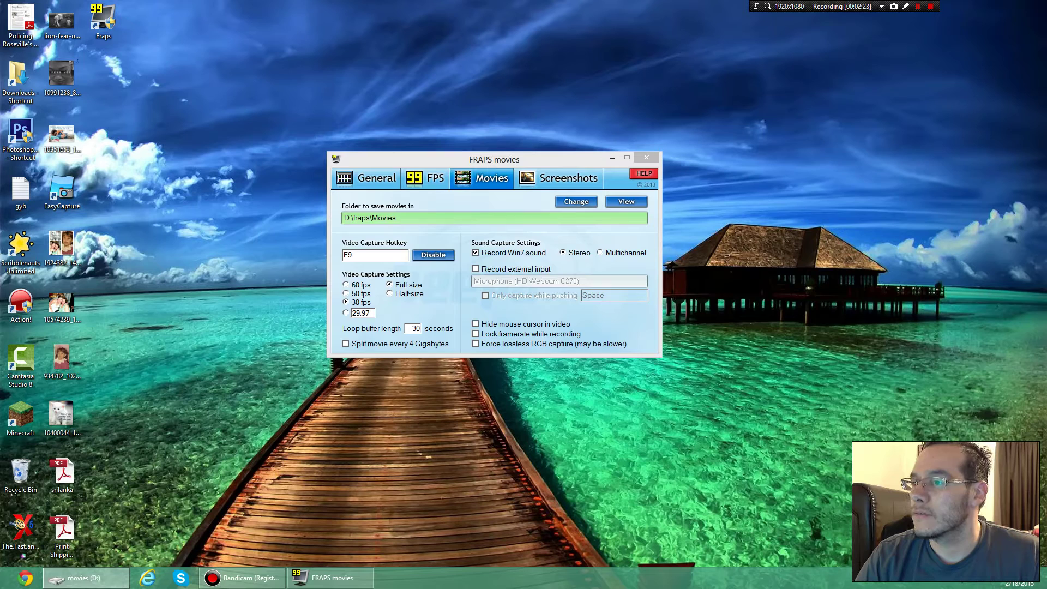
pyautogui.press('Return')
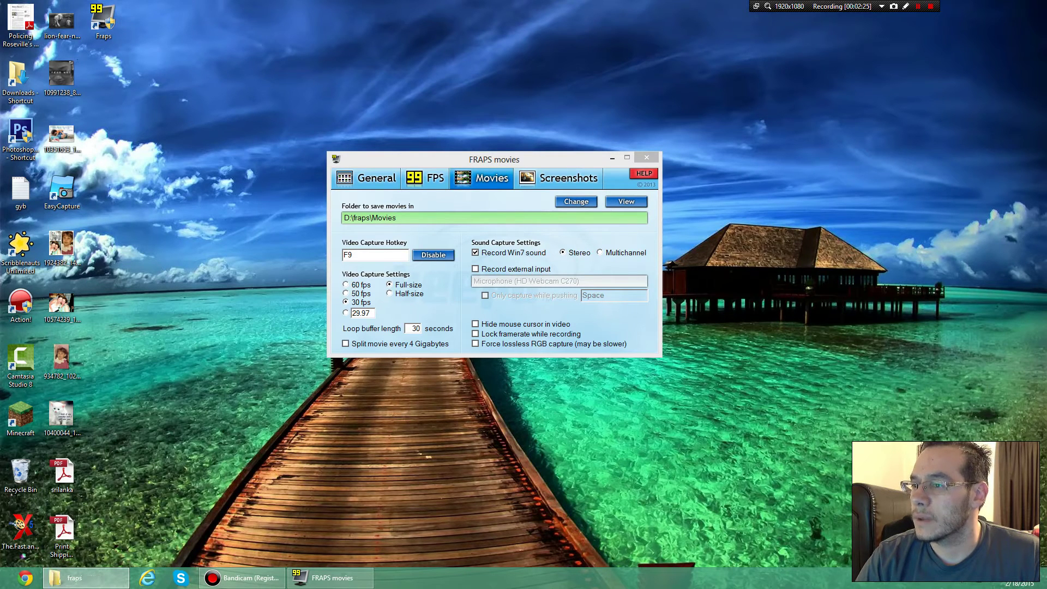
pyautogui.press('Return')
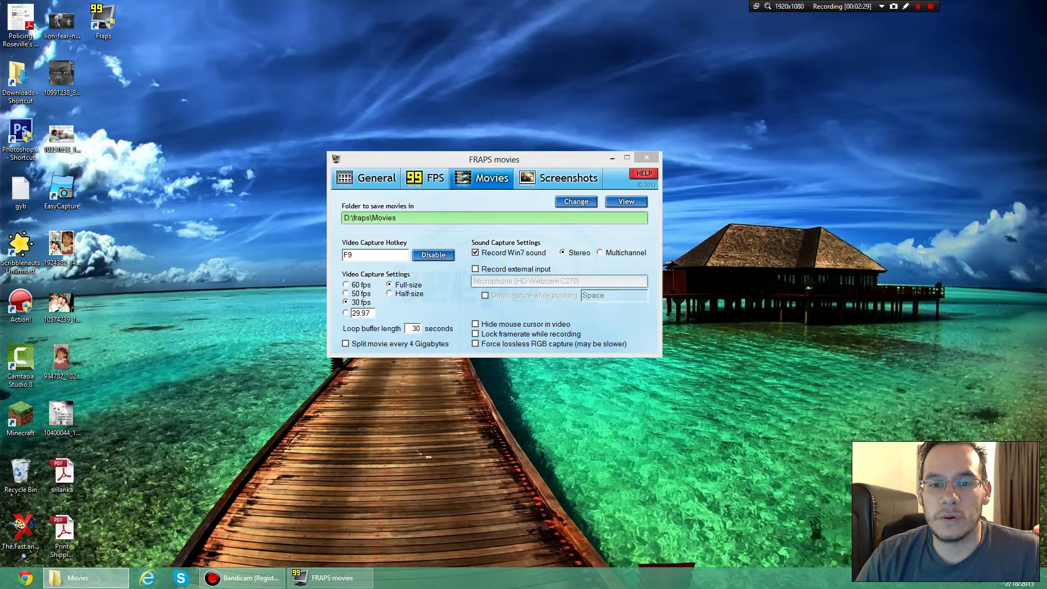
pyautogui.press('Return')
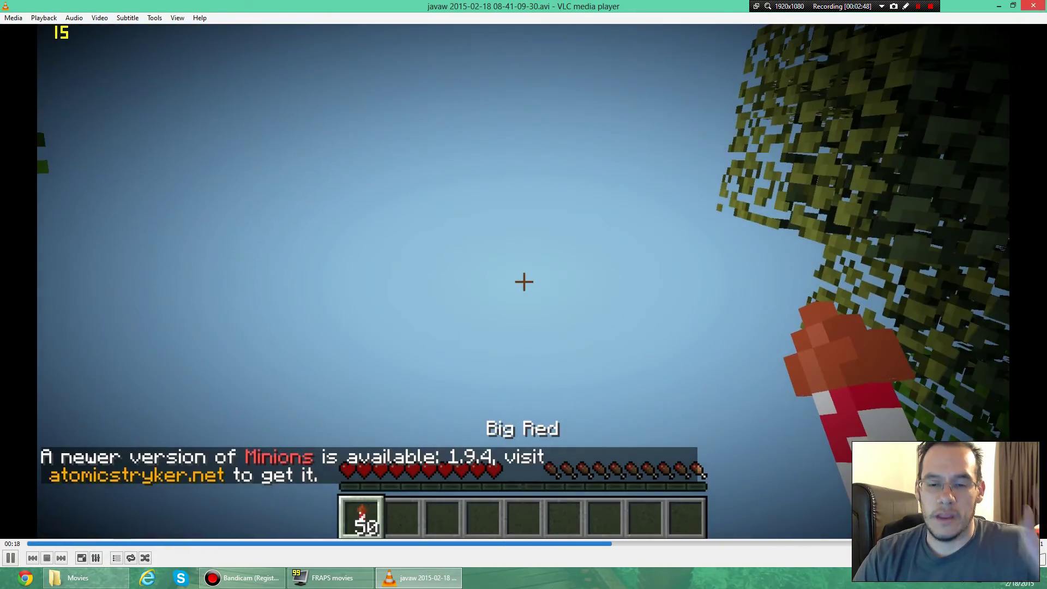
pyautogui.hotkey('alt', 'F4')
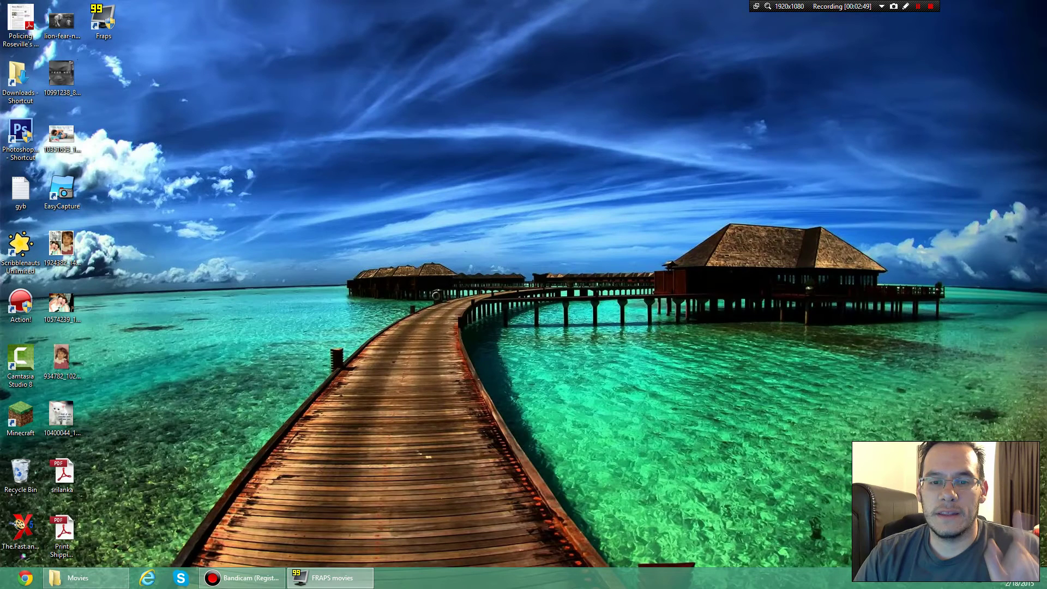
# - Enable recording of external input in the Fraps movie settings, then show the screenshot settings
pyautogui.click(330, 578)
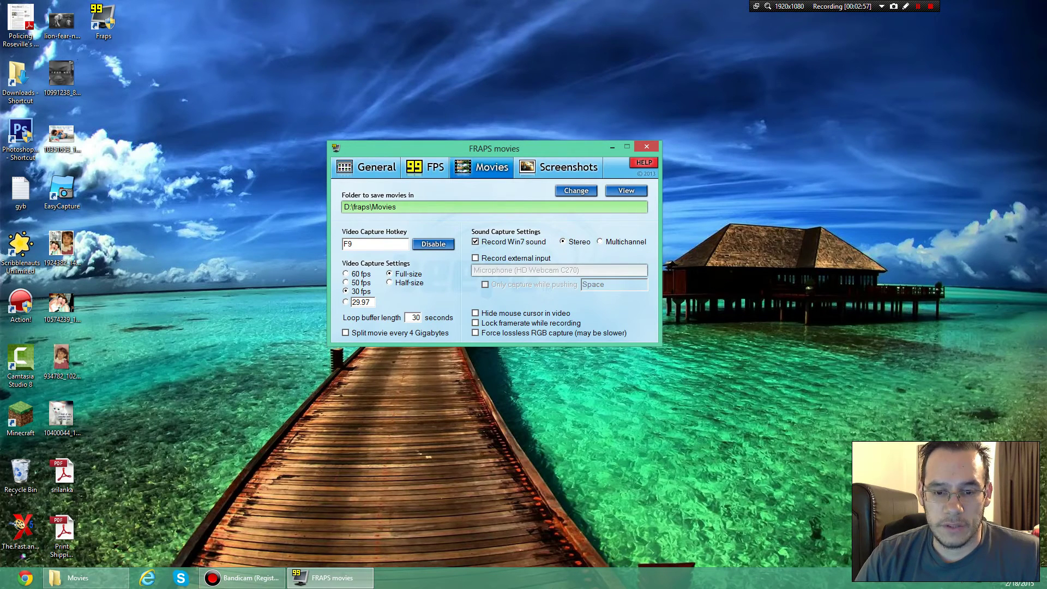
pyautogui.click(475, 258)
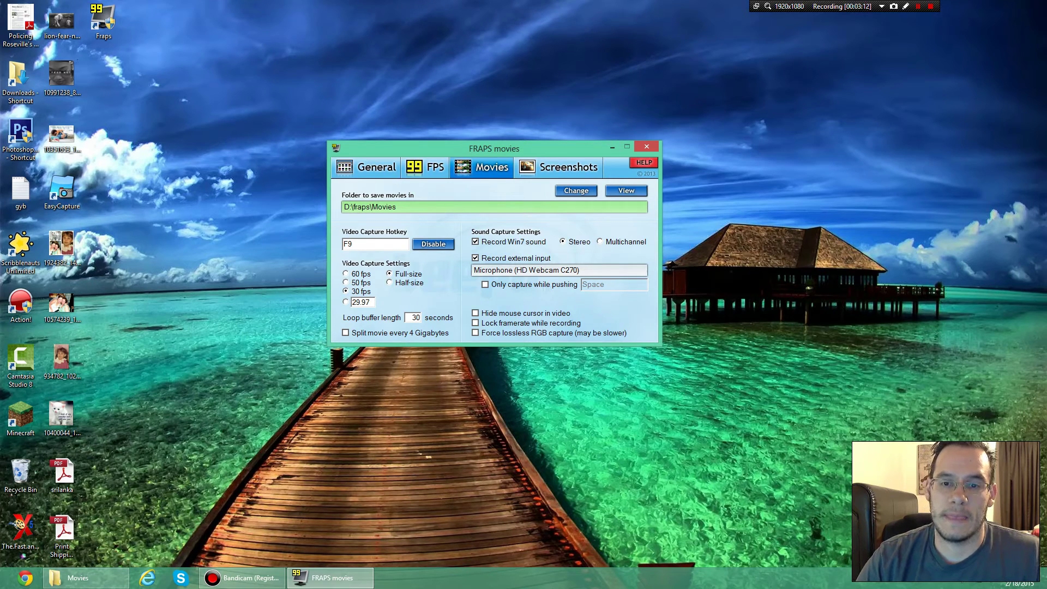
pyautogui.click(557, 167)
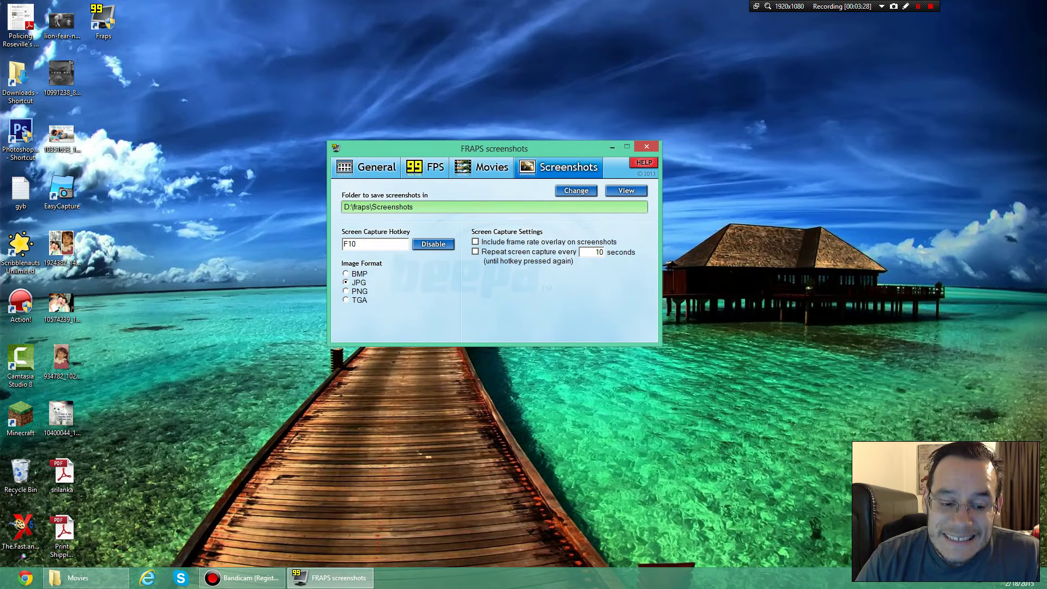
# - Switch to the Bandicam window and exit Fraps, confirming that it should be unloaded
pyautogui.click(252, 578)
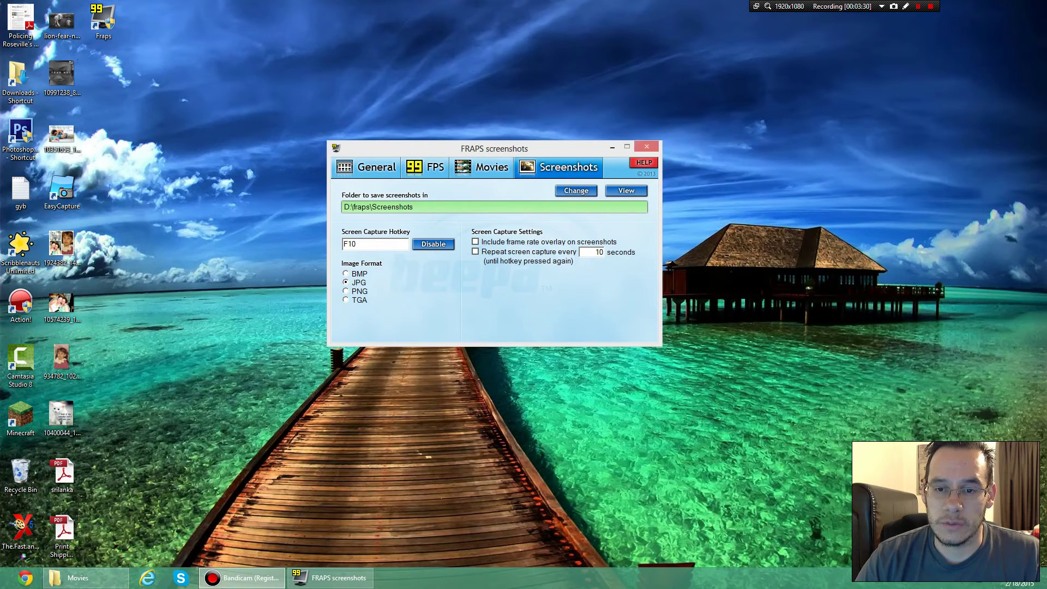
pyautogui.click(646, 146)
pyautogui.moveTo(1046, 124); pyautogui.dragTo(525, 124)
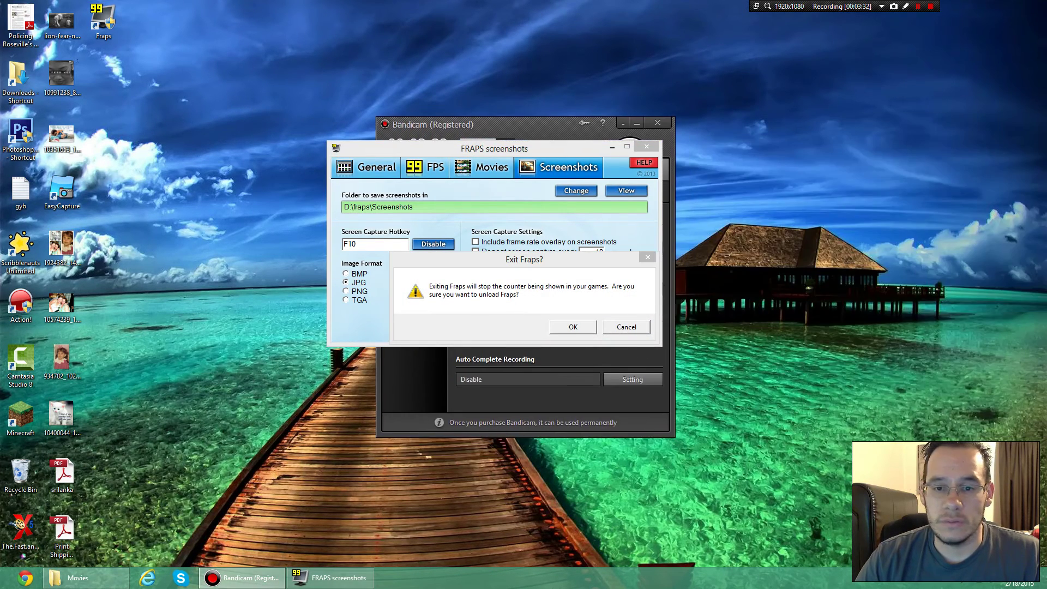
pyautogui.click(572, 327)
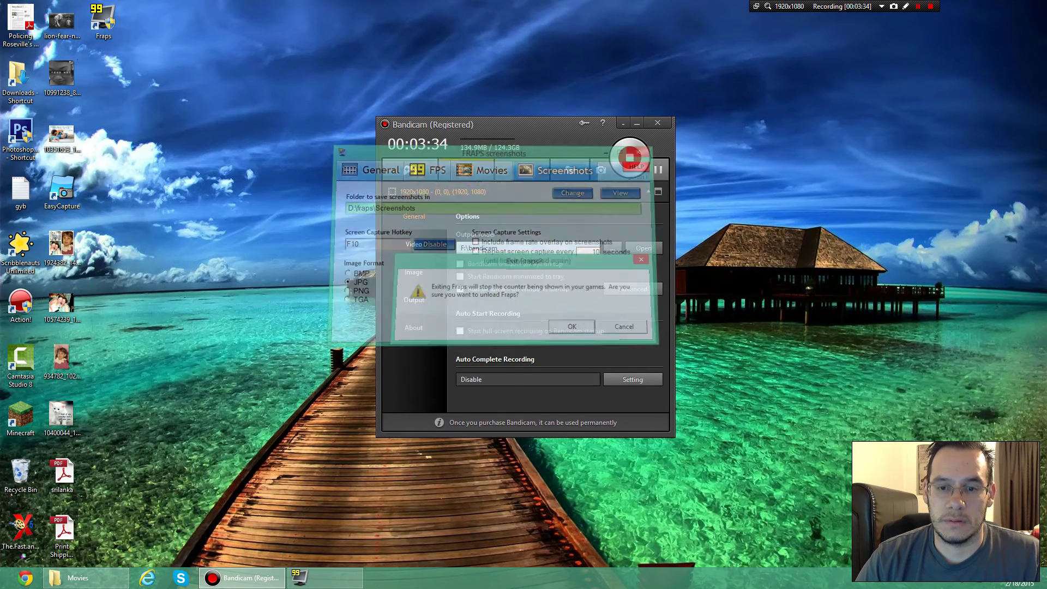
pyautogui.moveTo(525, 124); pyautogui.dragTo(527, 86)
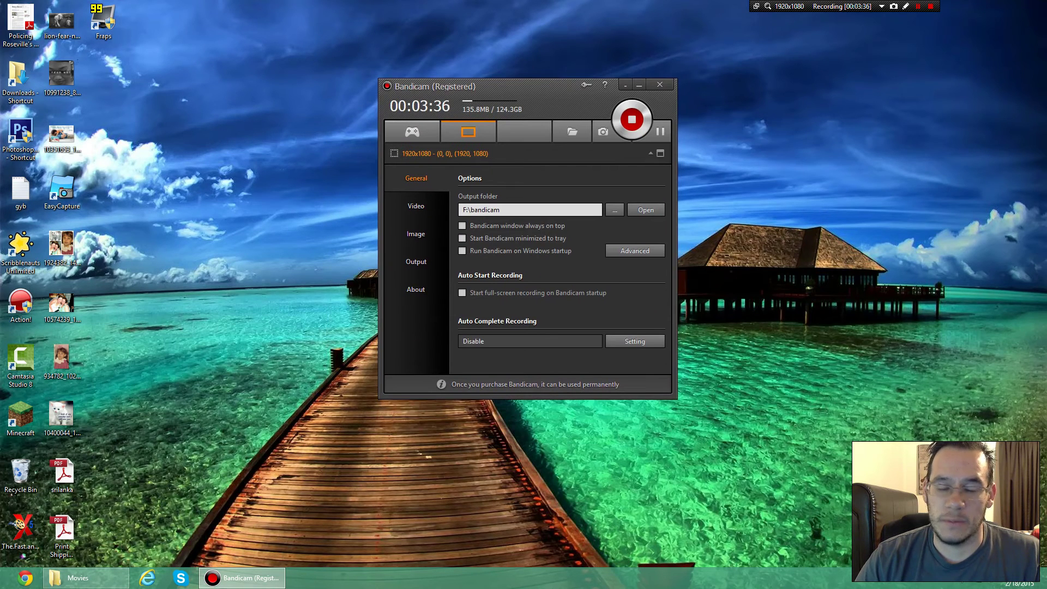
# - Review the sound, webcam, logo and mouse effects pages of Bandicam's advanced record settings, then close them
pyautogui.click(635, 250)
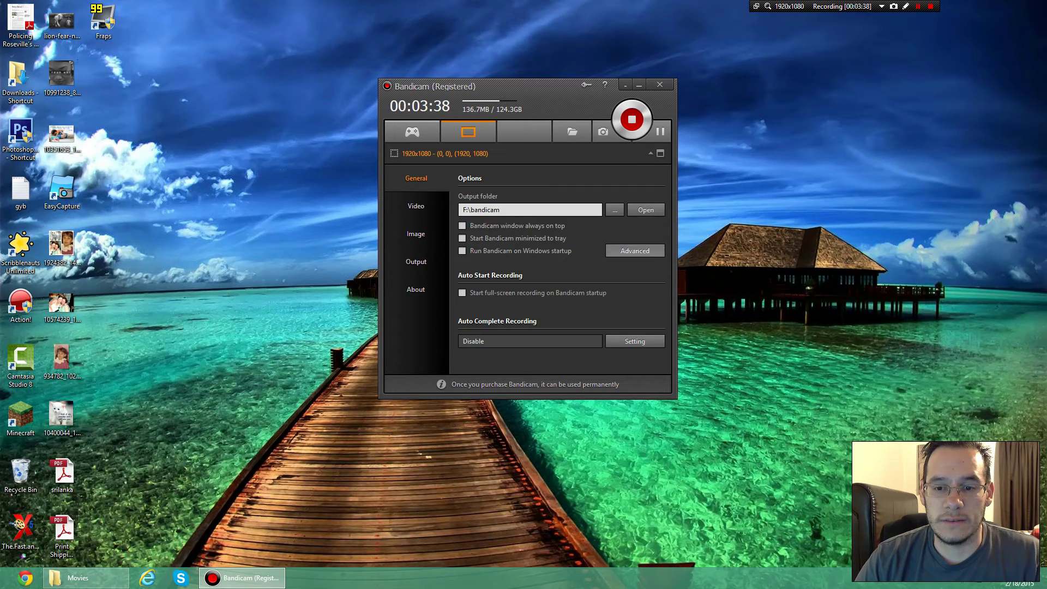
pyautogui.click(528, 192)
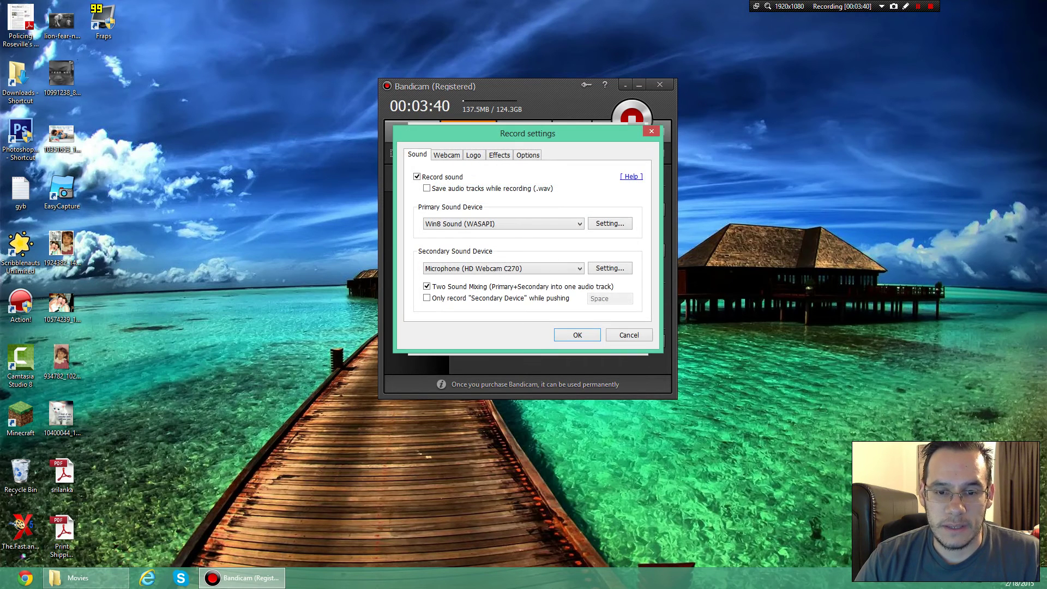
pyautogui.click(446, 154)
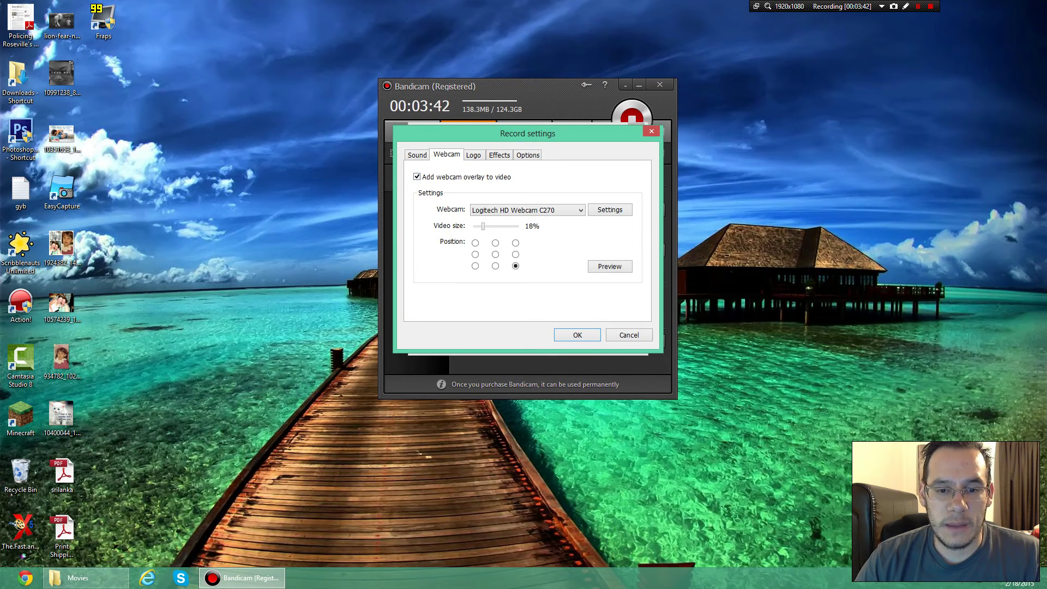
pyautogui.hotkey('ctrl', 'Tab')
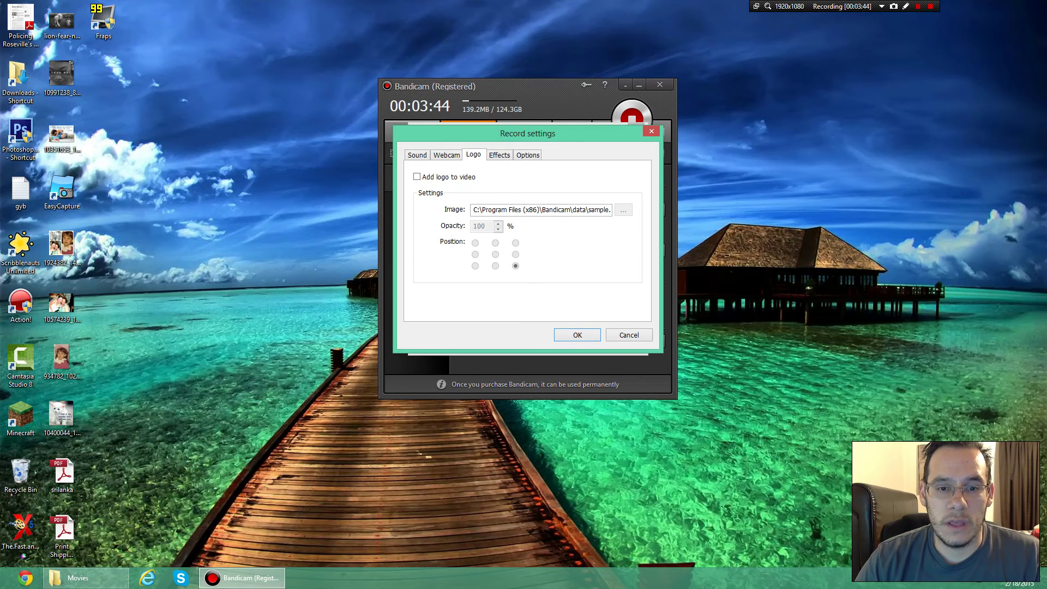
pyautogui.hotkey('ctrl', 'Tab')
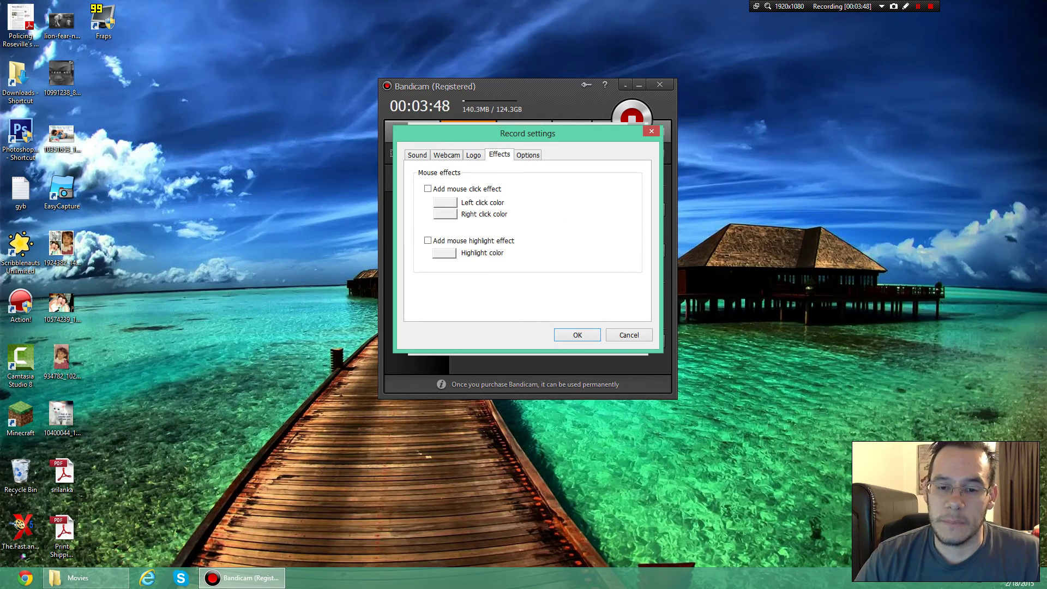
pyautogui.press('Return')
pyautogui.click(561, 337)
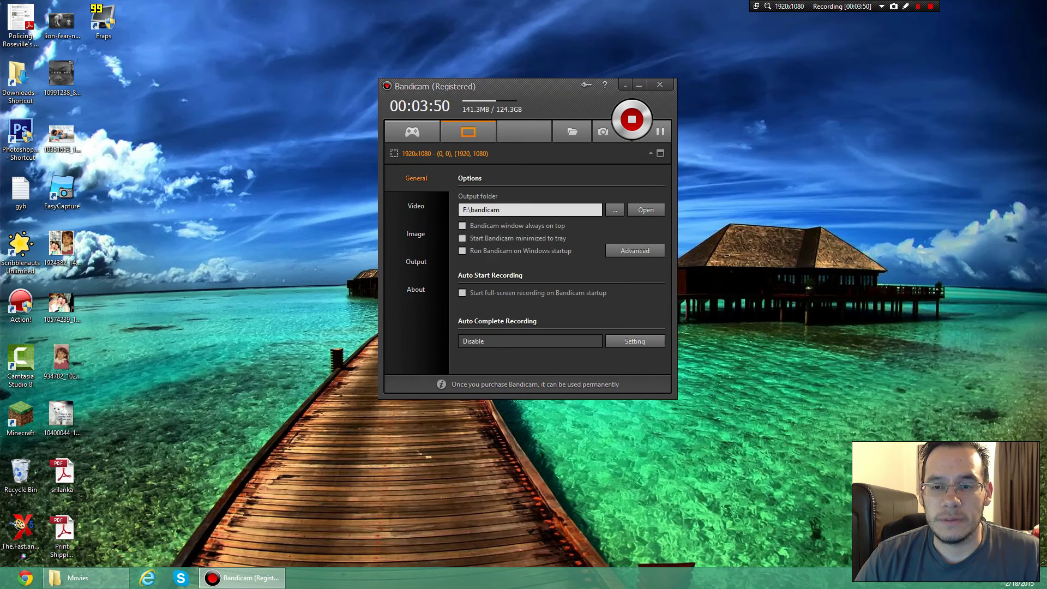